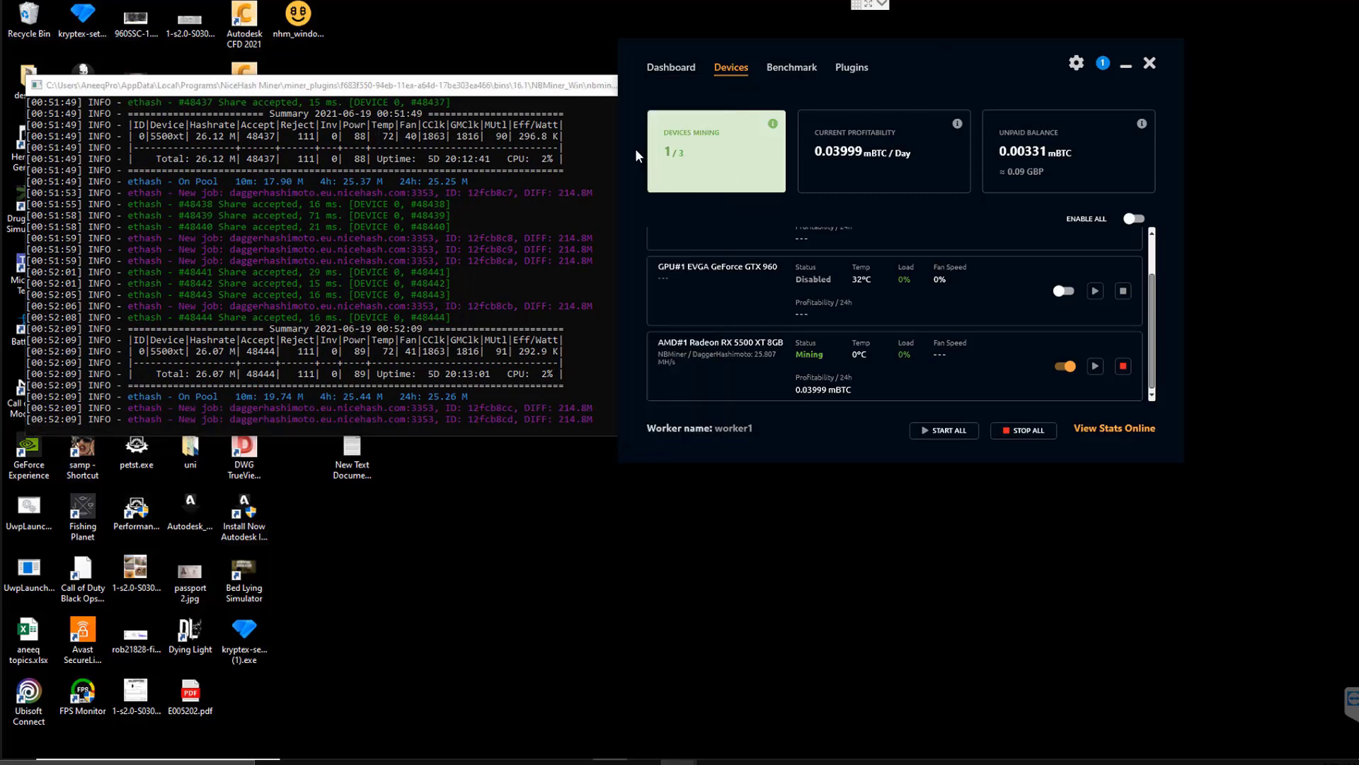
# Show the NiceHash Miner dashboard and shift the miner window slightly left.
pyautogui.click(671, 68)
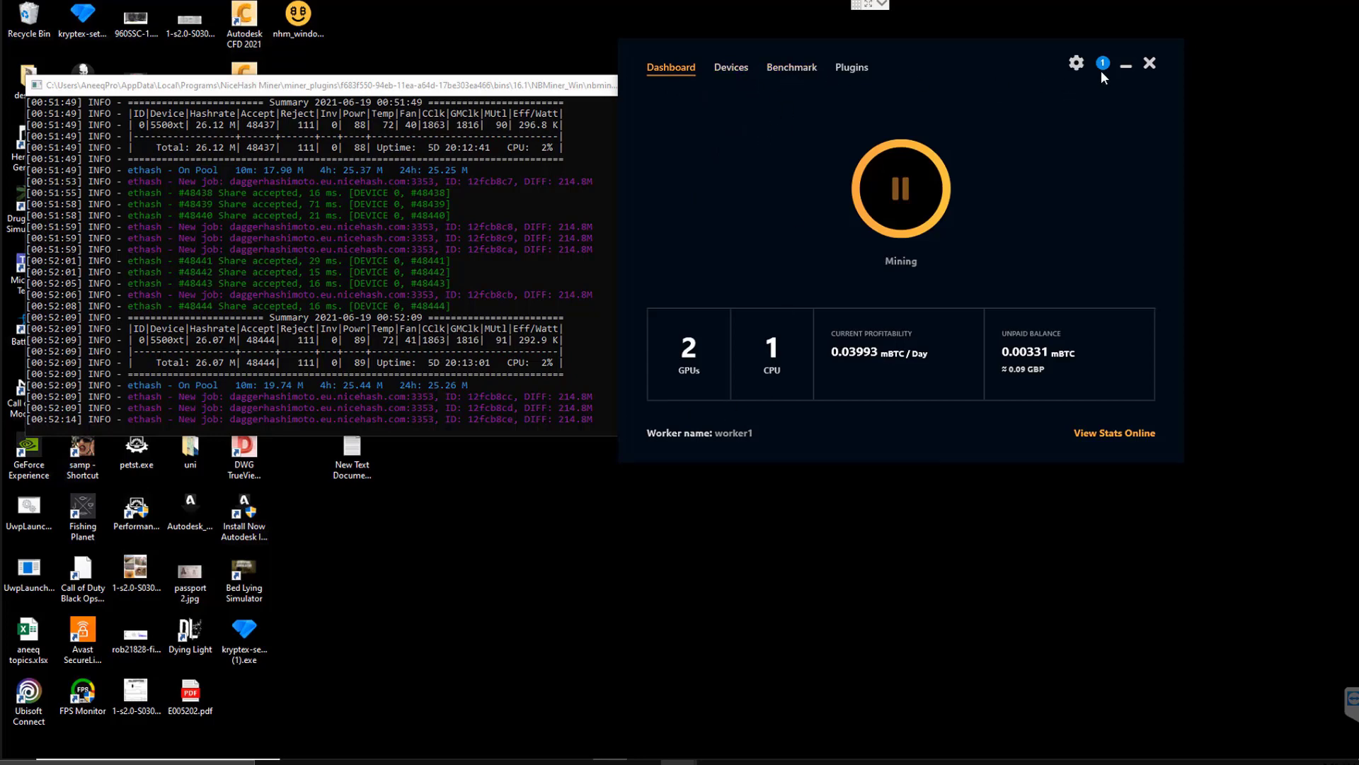
pyautogui.moveTo(1036, 59); pyautogui.dragTo(1014, 57)
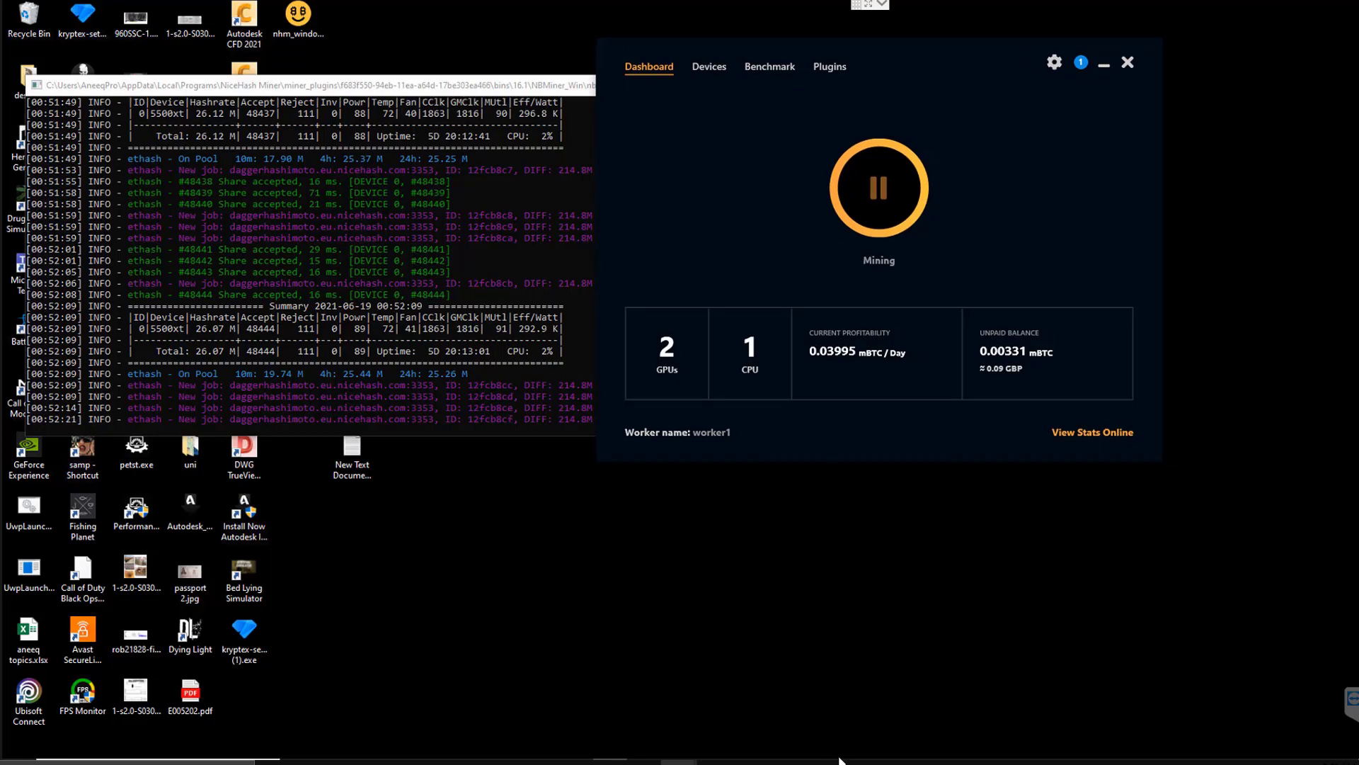
pyautogui.moveTo(718, 761)
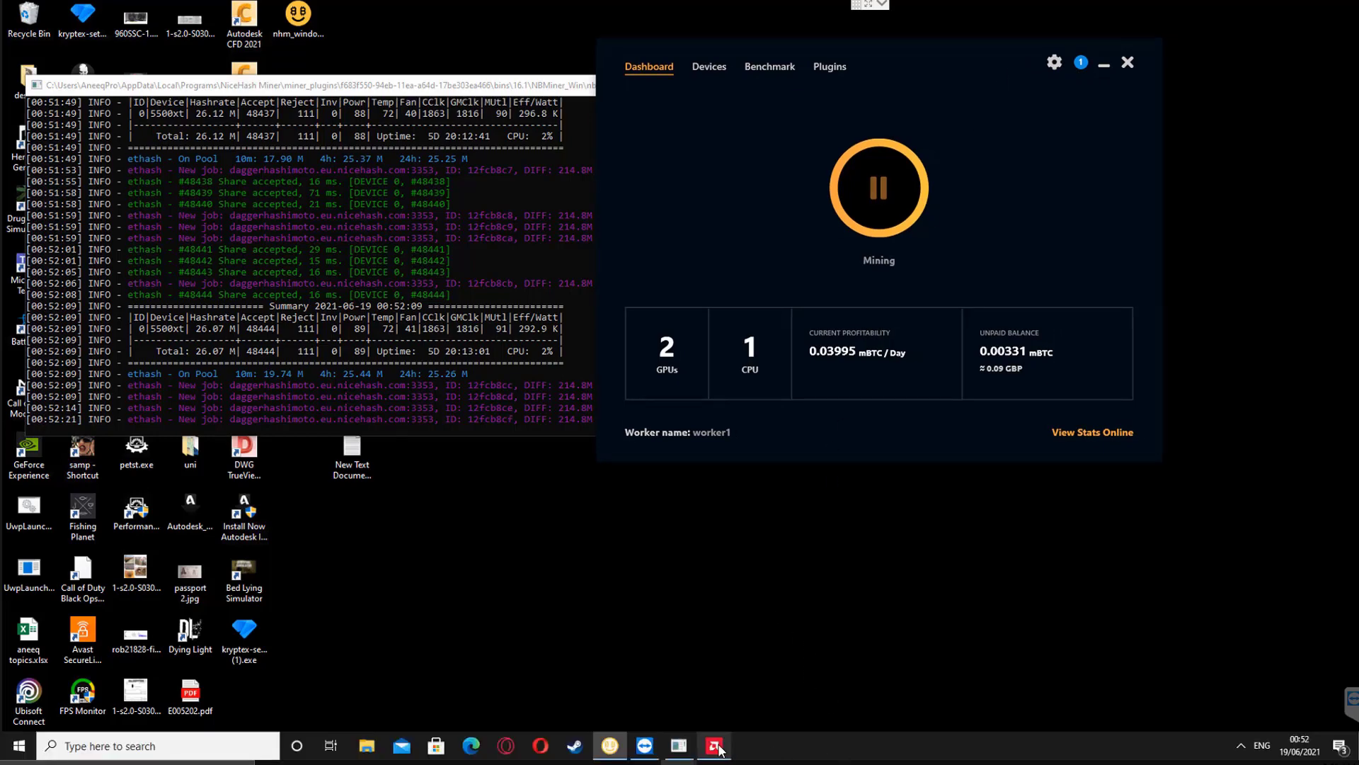
# Bring AMD Radeon Software fully on screen and show its Performance section.
pyautogui.click(714, 746)
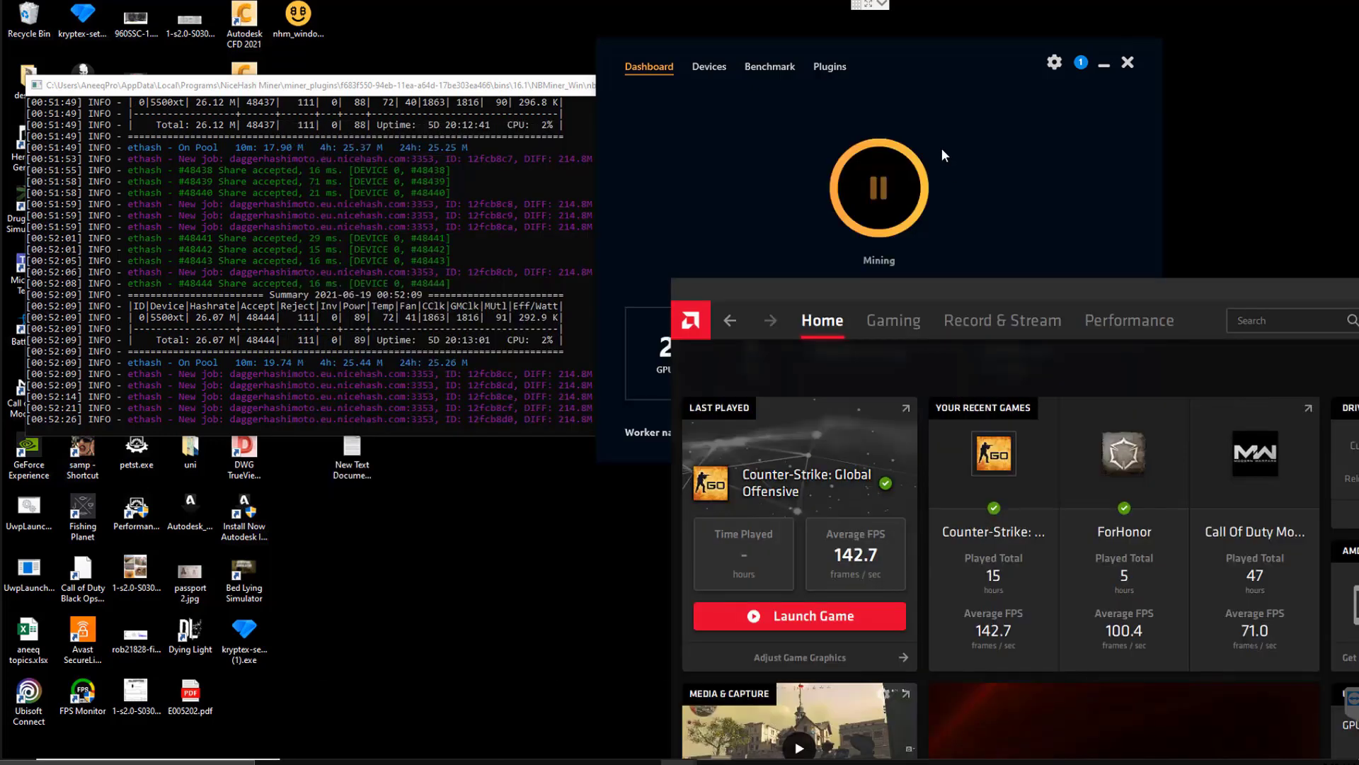
pyautogui.moveTo(989, 293); pyautogui.dragTo(517, 124)
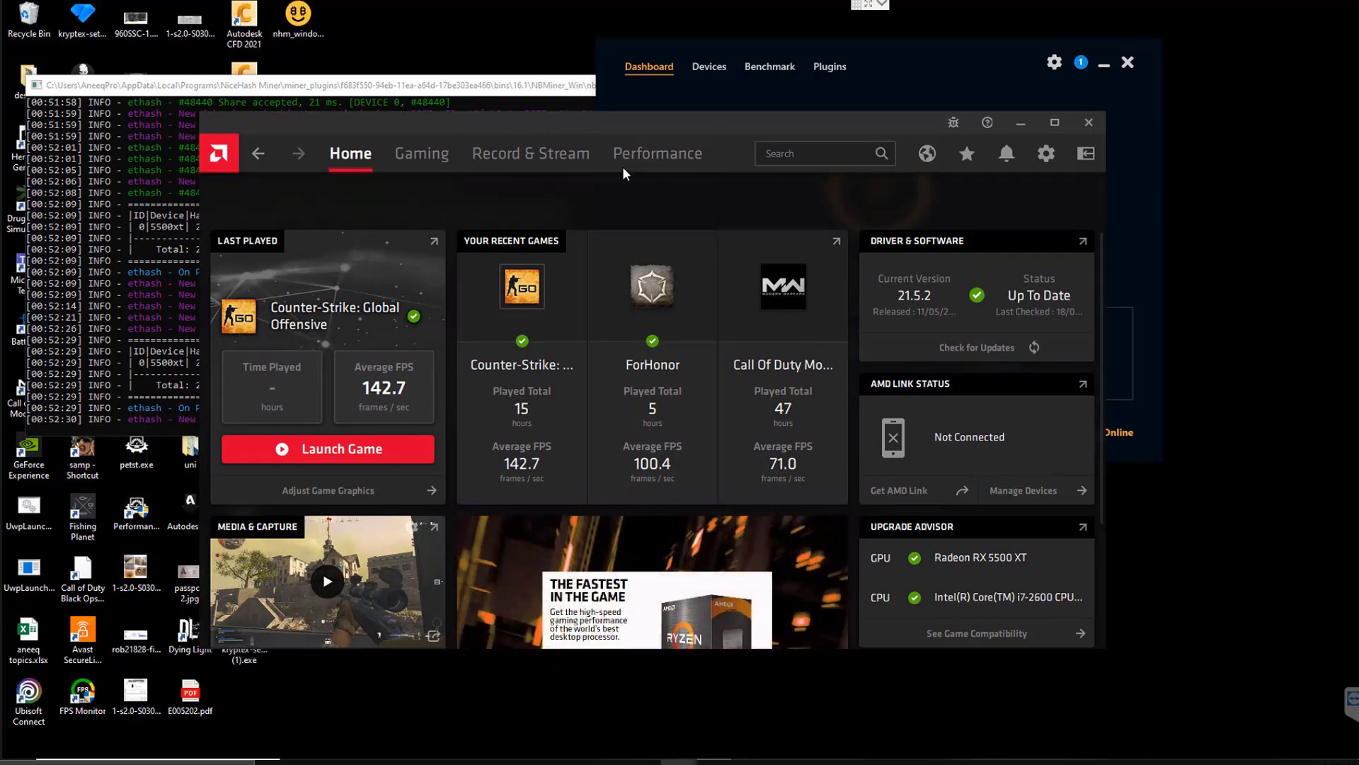
pyautogui.click(666, 154)
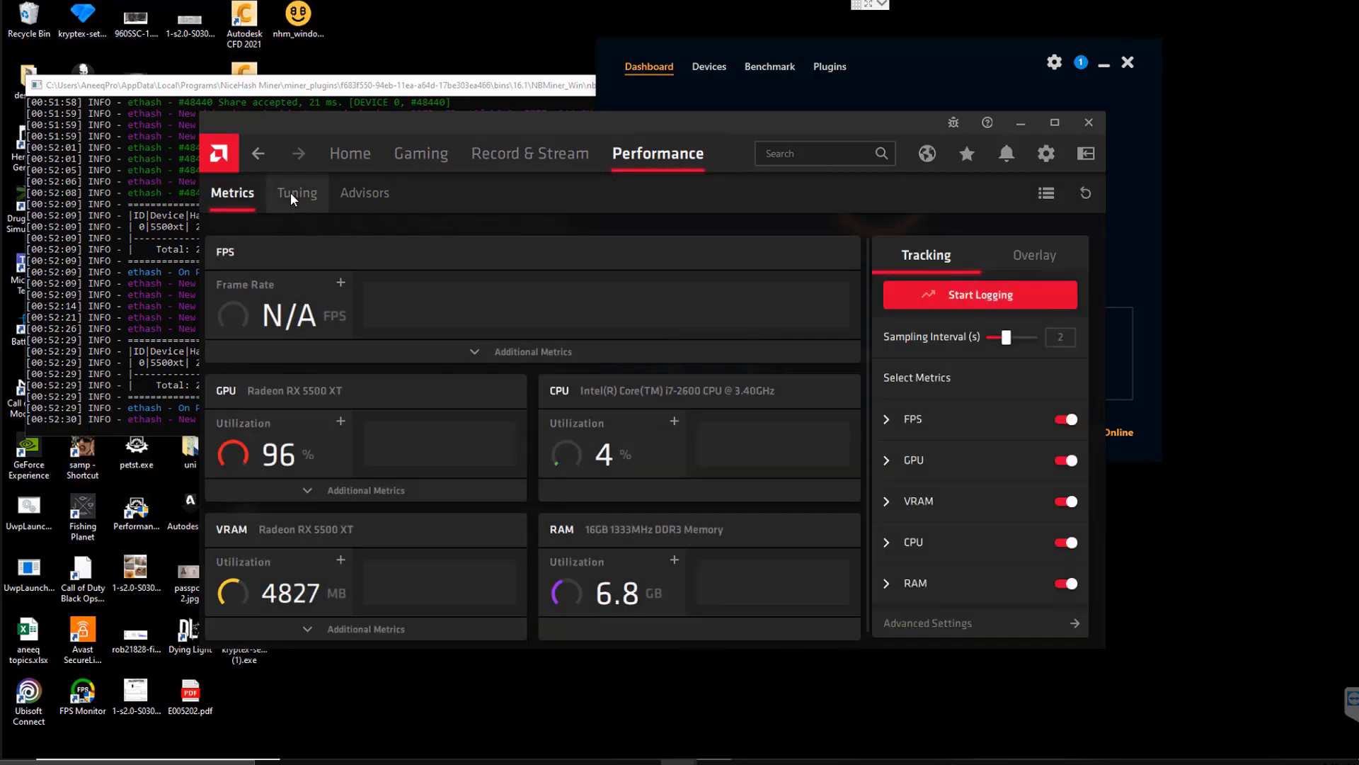
# Show the RX 5500 XT tuning page with VRAM at 1838 MHz and power limit at -23%.
pyautogui.click(289, 192)
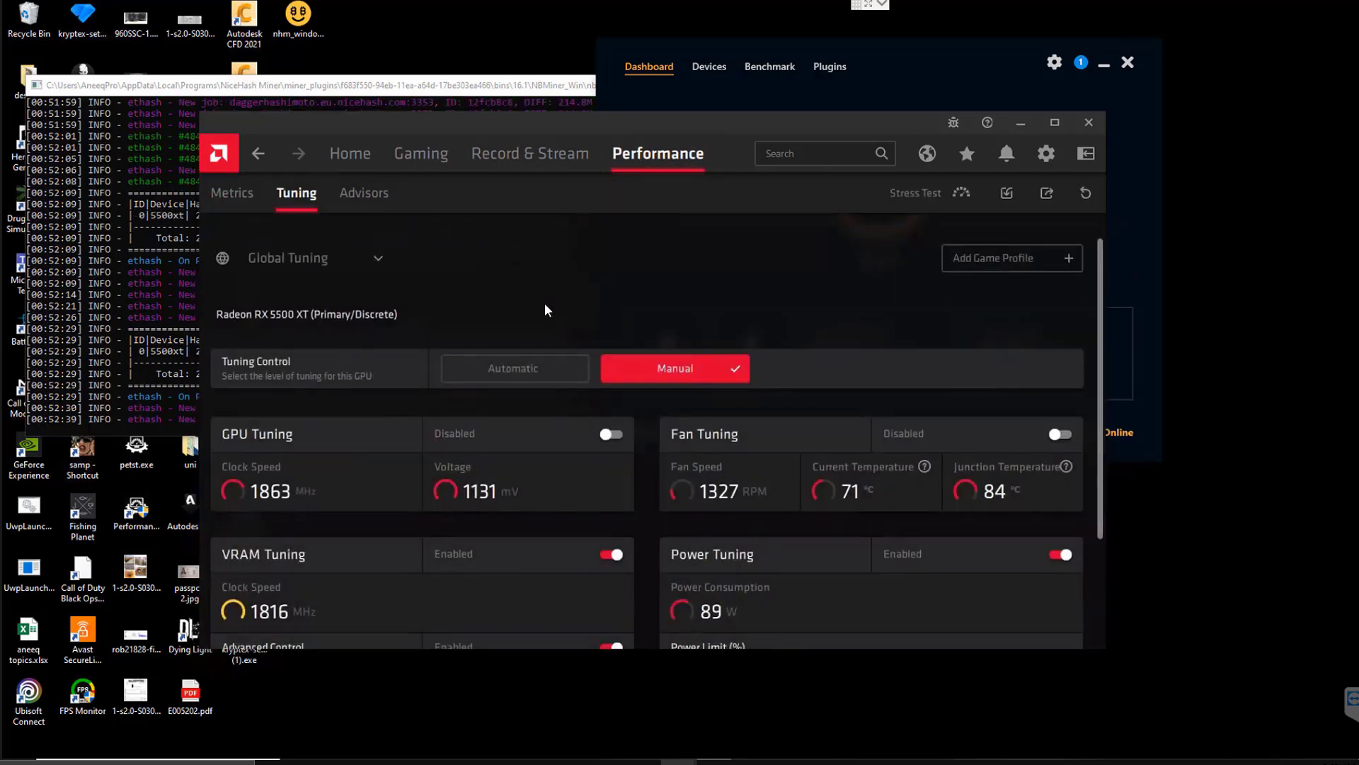
pyautogui.scroll(-2, 555, 290)
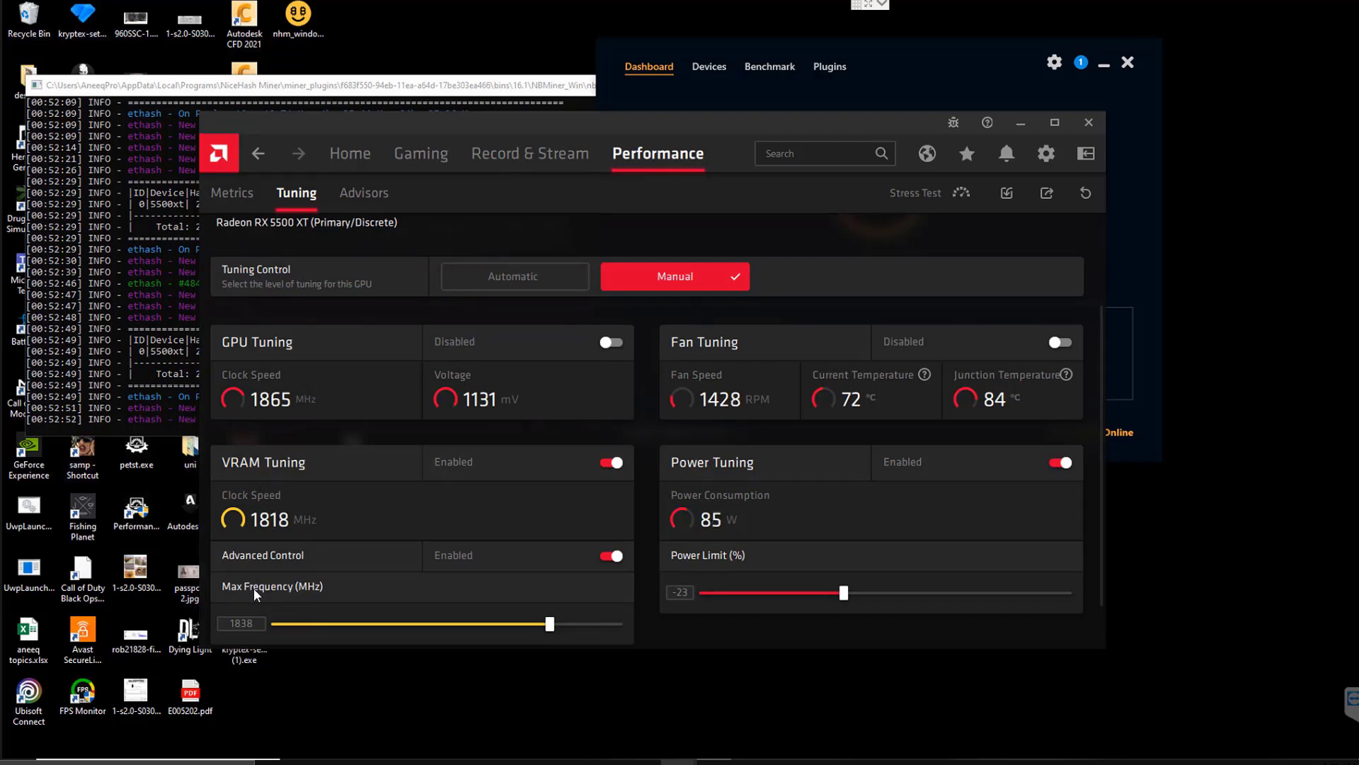
pyautogui.click(234, 625)
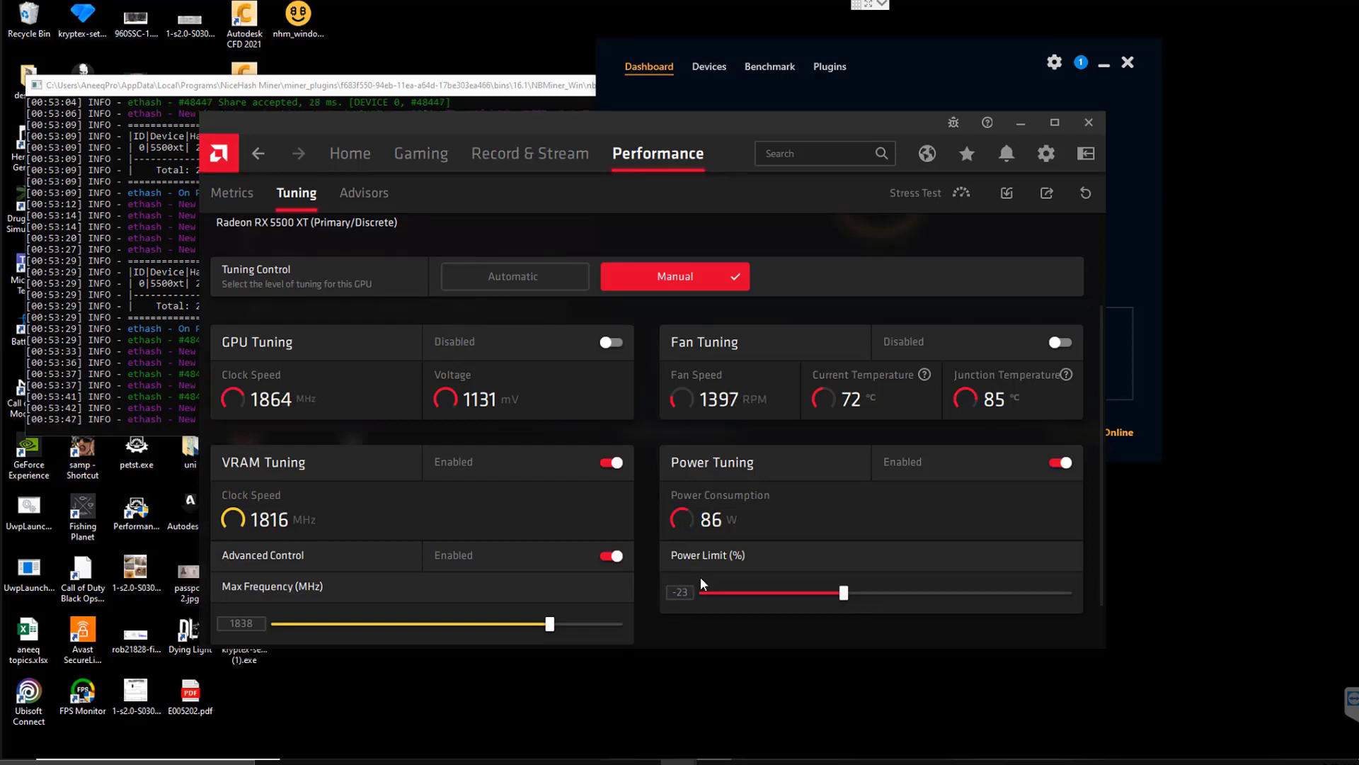
pyautogui.click(681, 592)
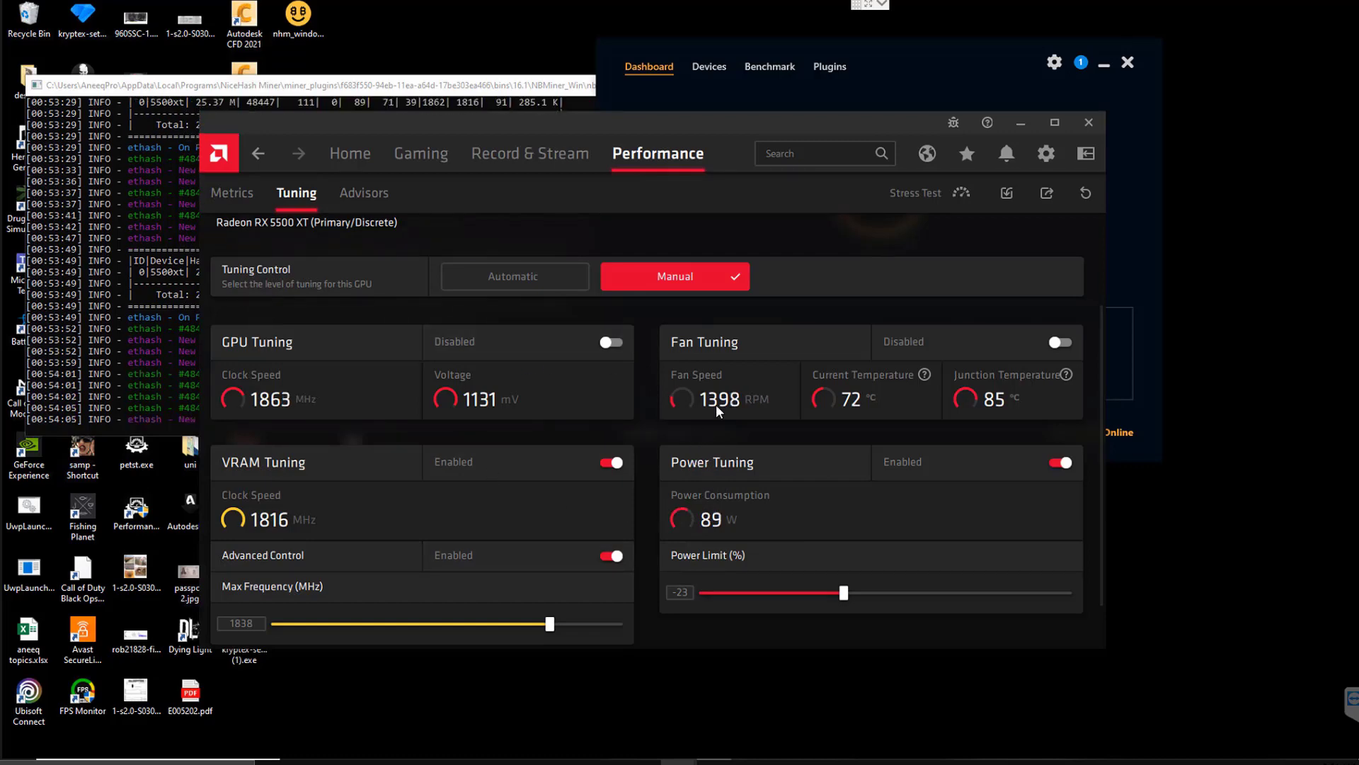
# Close AMD Radeon Software to reveal the NiceHash Miner dashboard, still mining.
pyautogui.click(1018, 125)
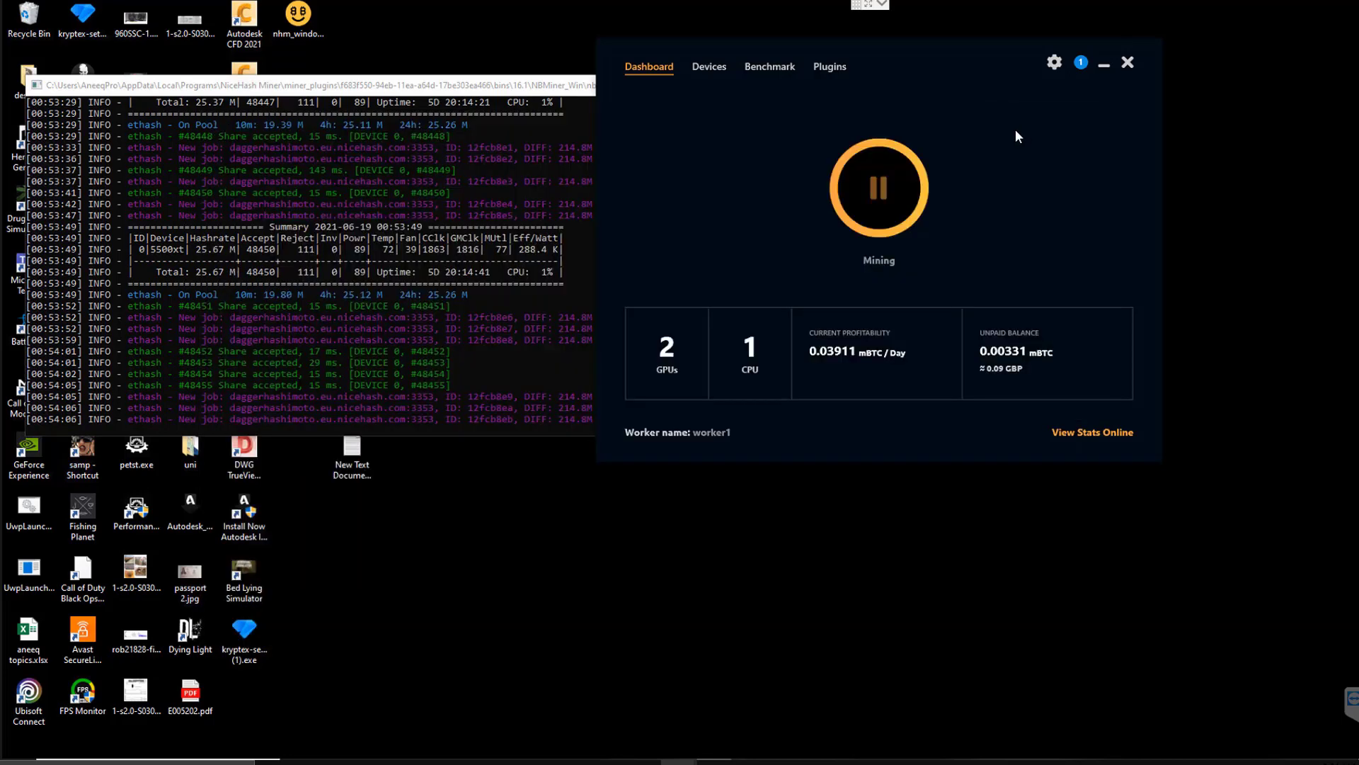